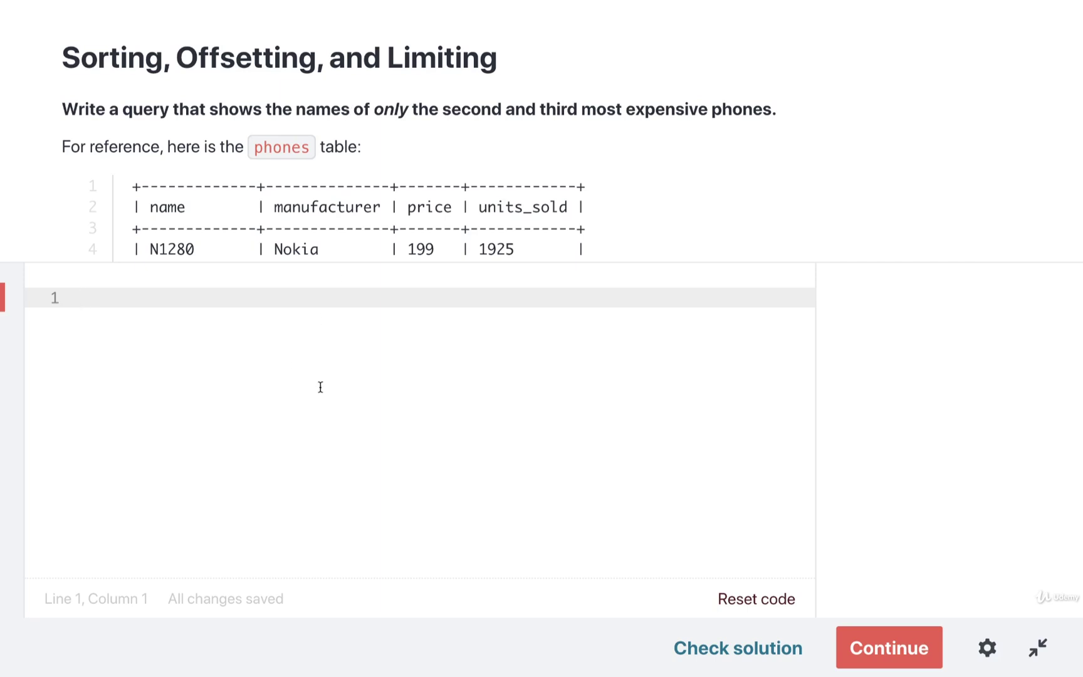
text(SELECT name)
Step: Write the first two query lines: SELECT name, then FROM phones
key(Return)
text(F)
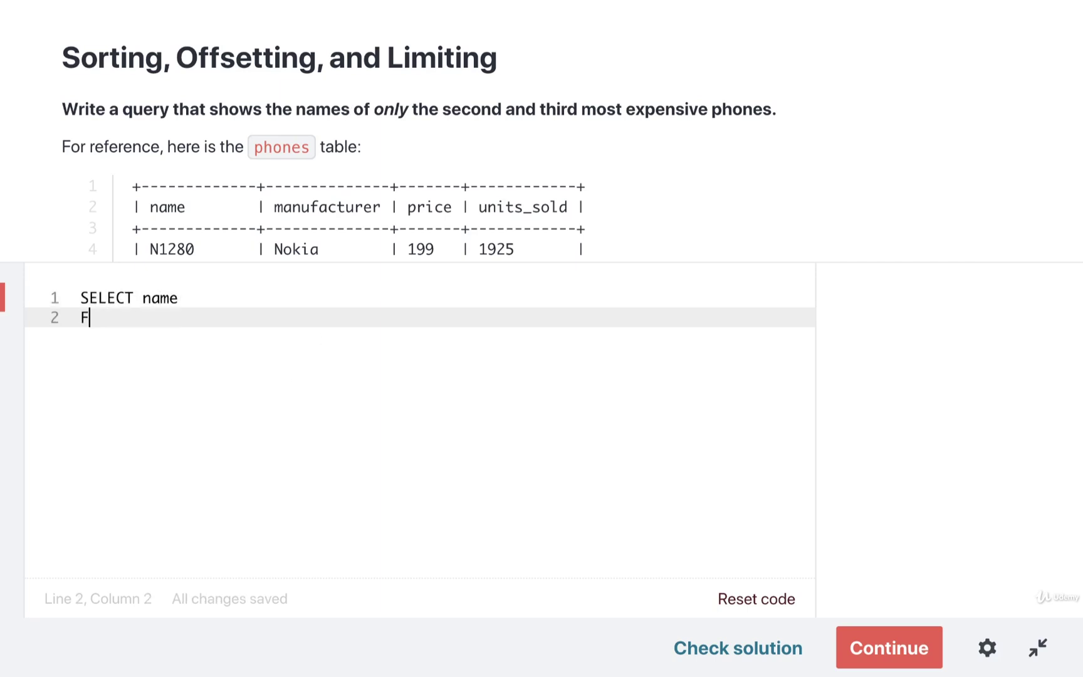
text(ROM phones)
key(Return)
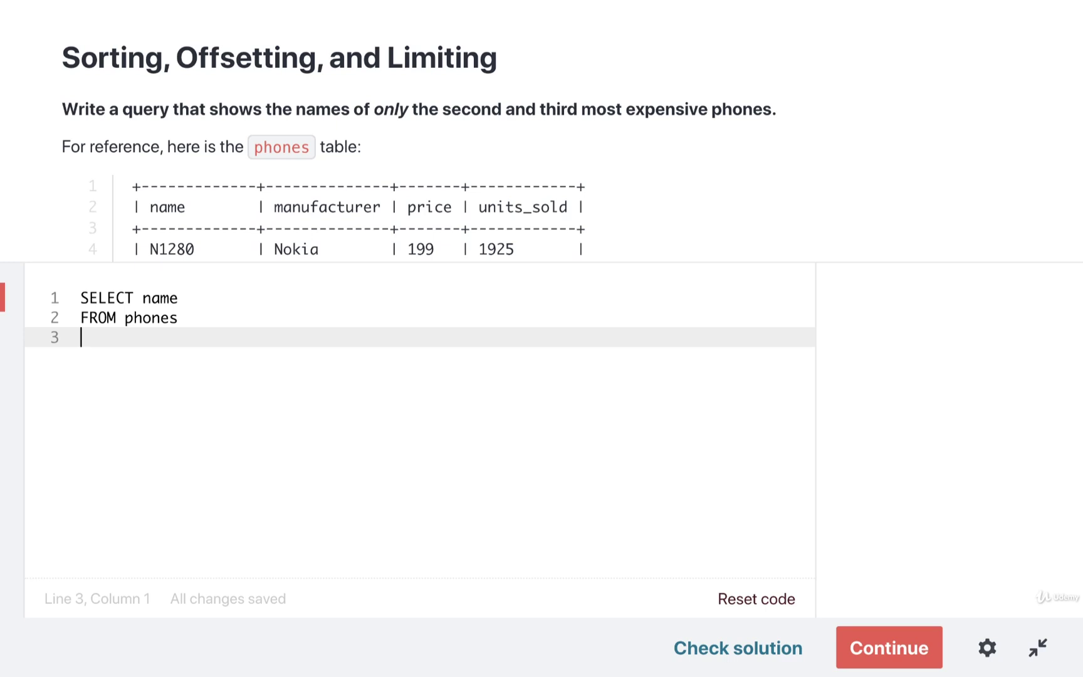
text(ORDER BY pri)
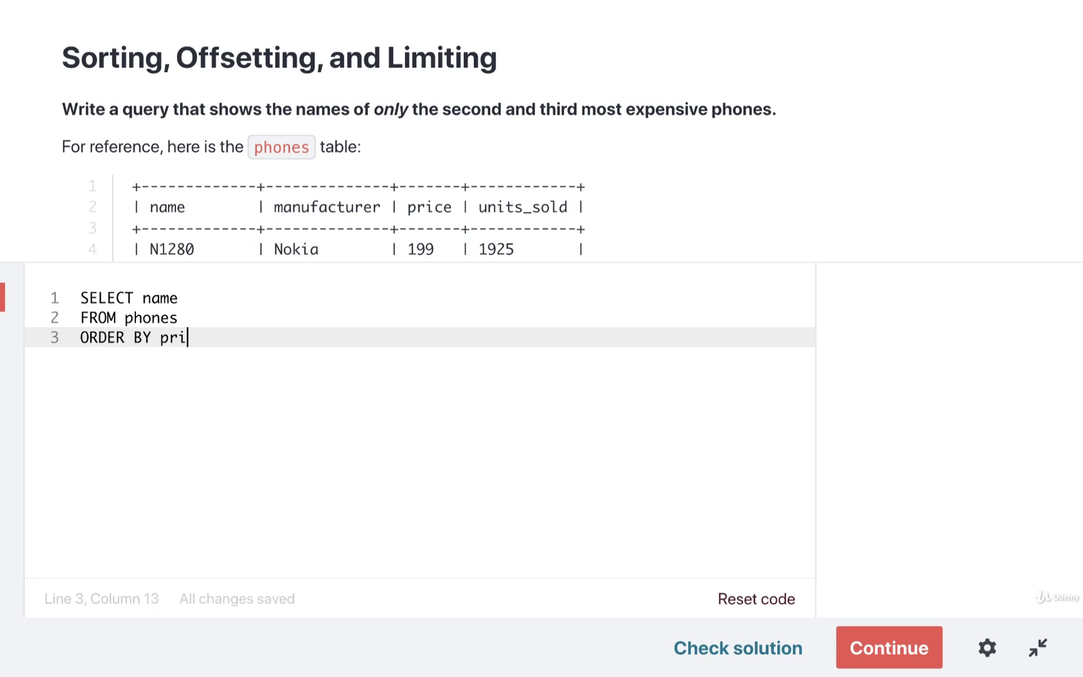
text(ce)
scroll(571, 205, down, 2)
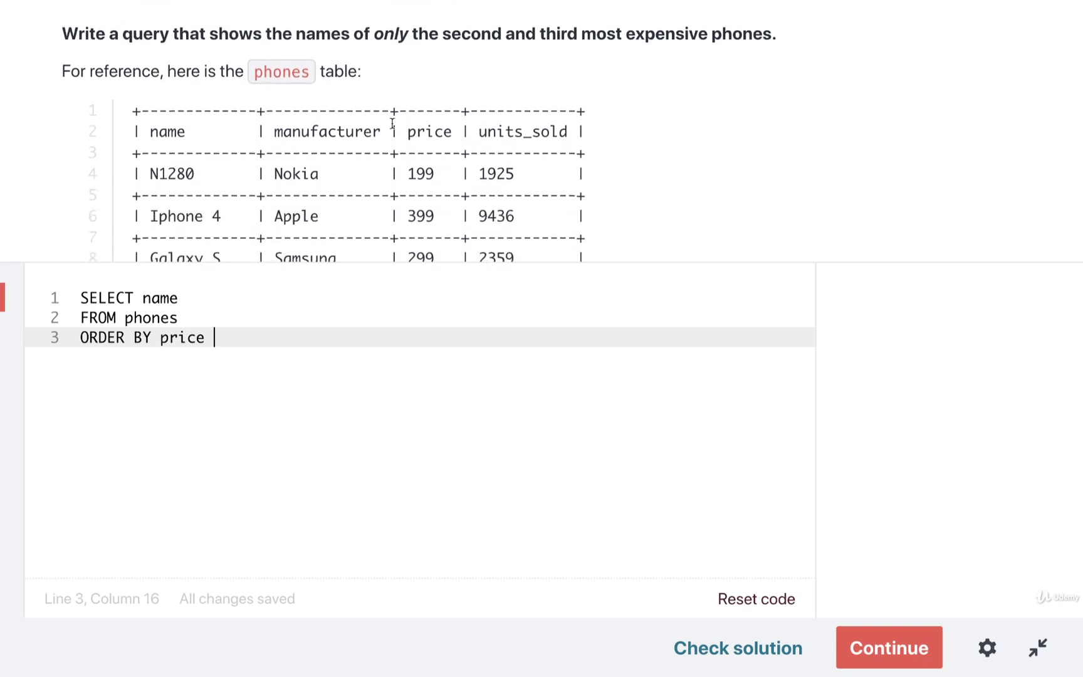
scroll(396, 166, up, 1)
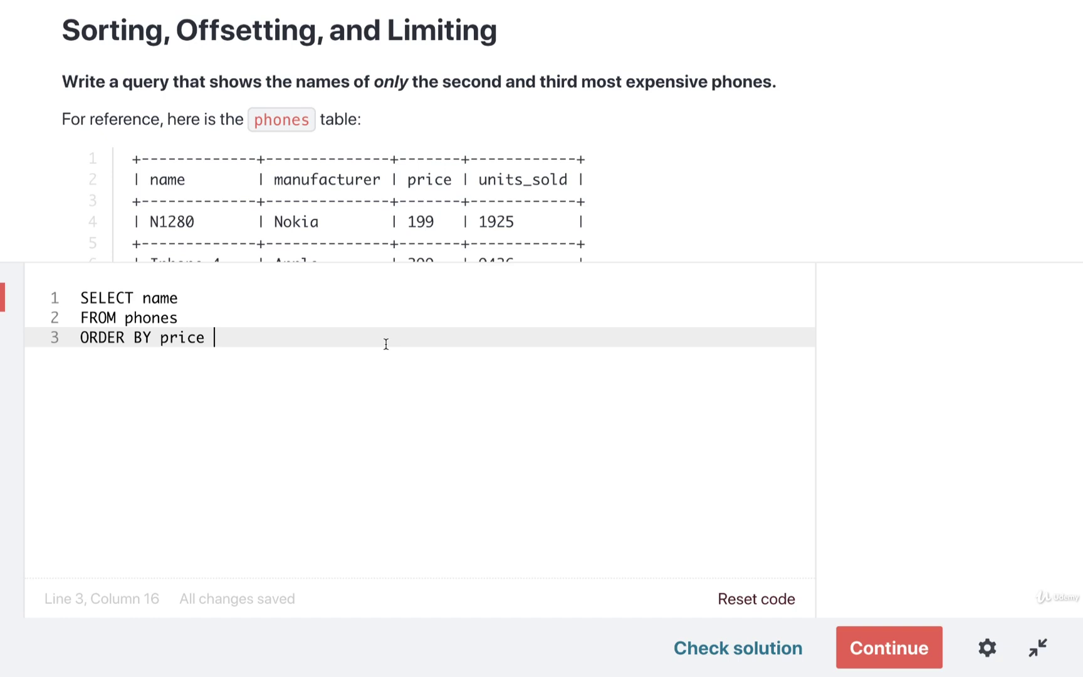
text(DESC)
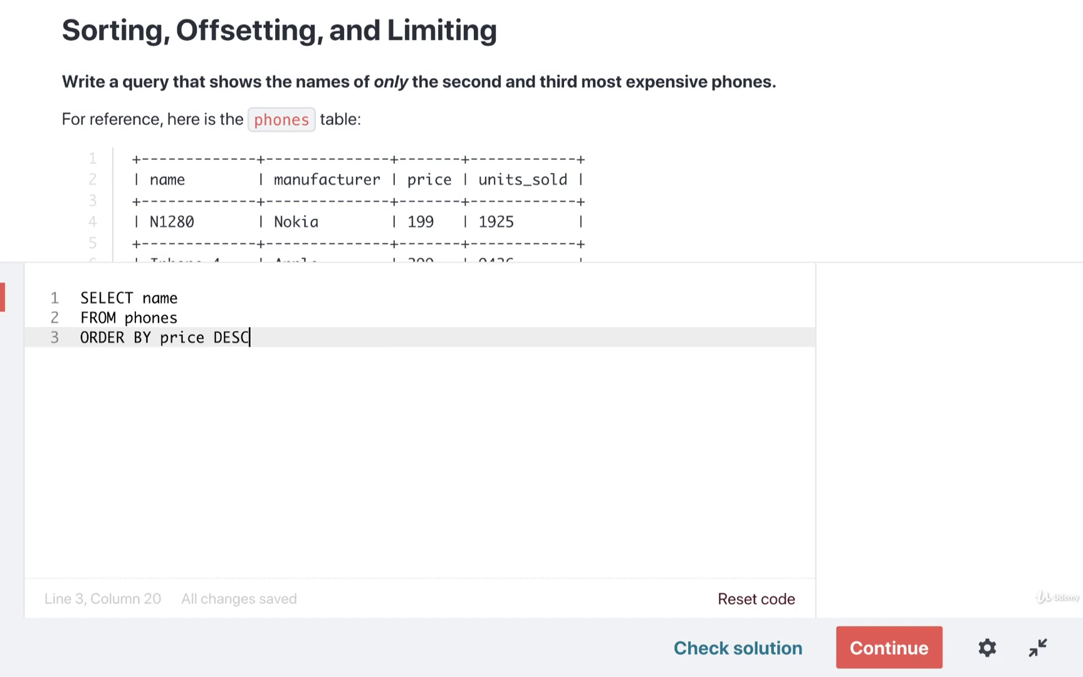
Step: Add DESC to the price sort, then LIMIT 2 and OFFSET 1 on new lines
key(Return)
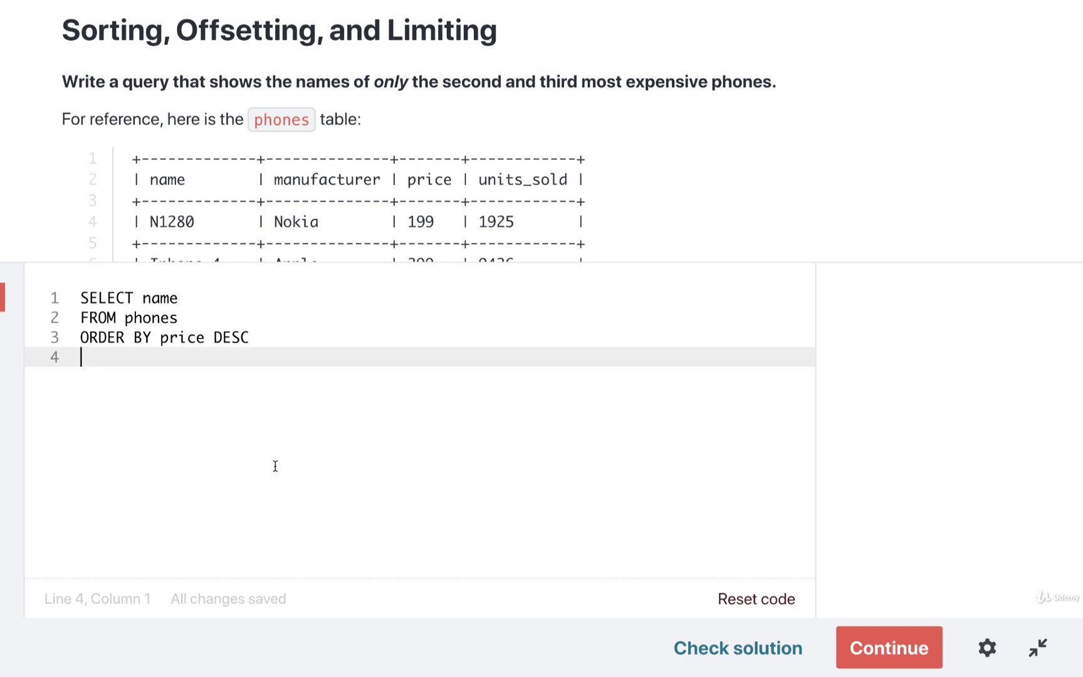
text(LIMIT 2)
key(Return)
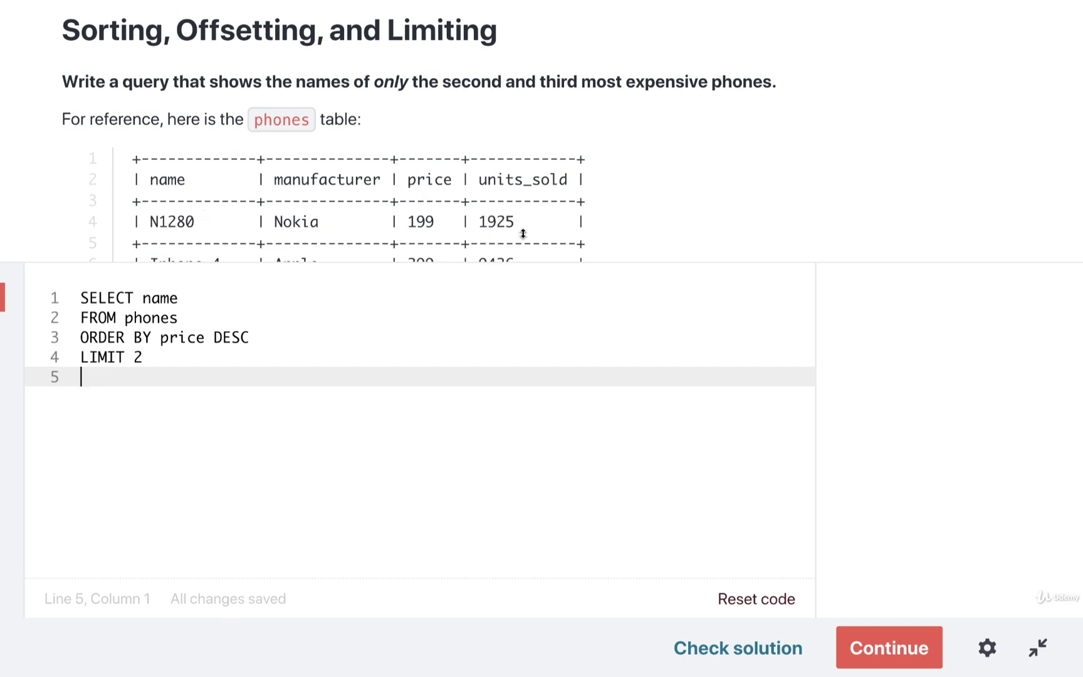
text(OFFSET 1;)
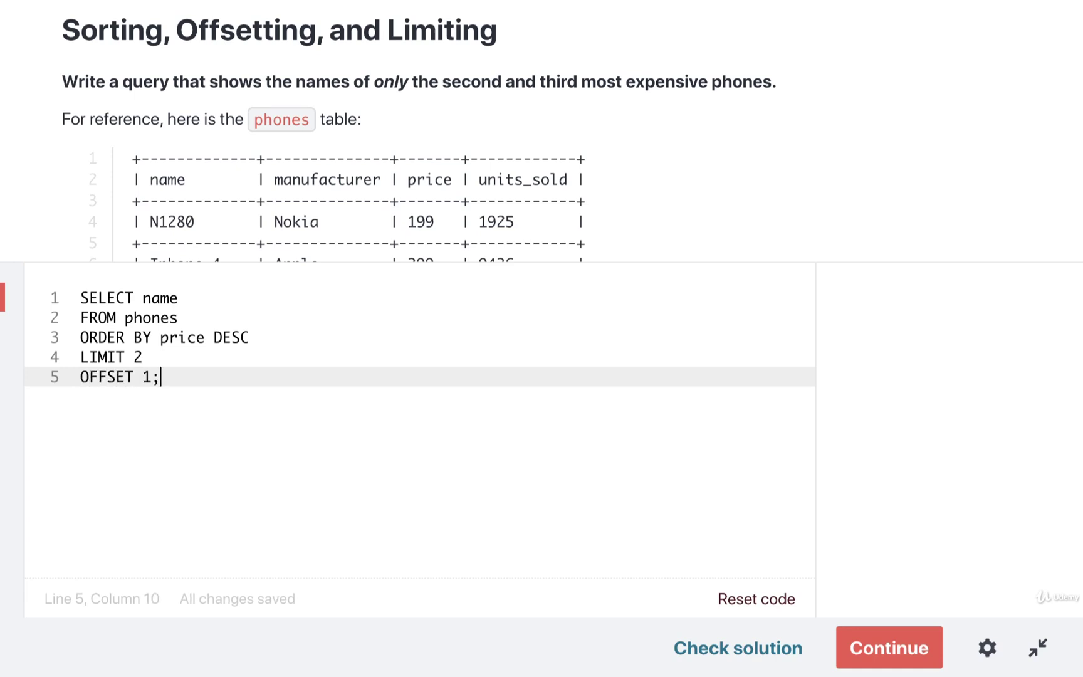
click(508, 337)
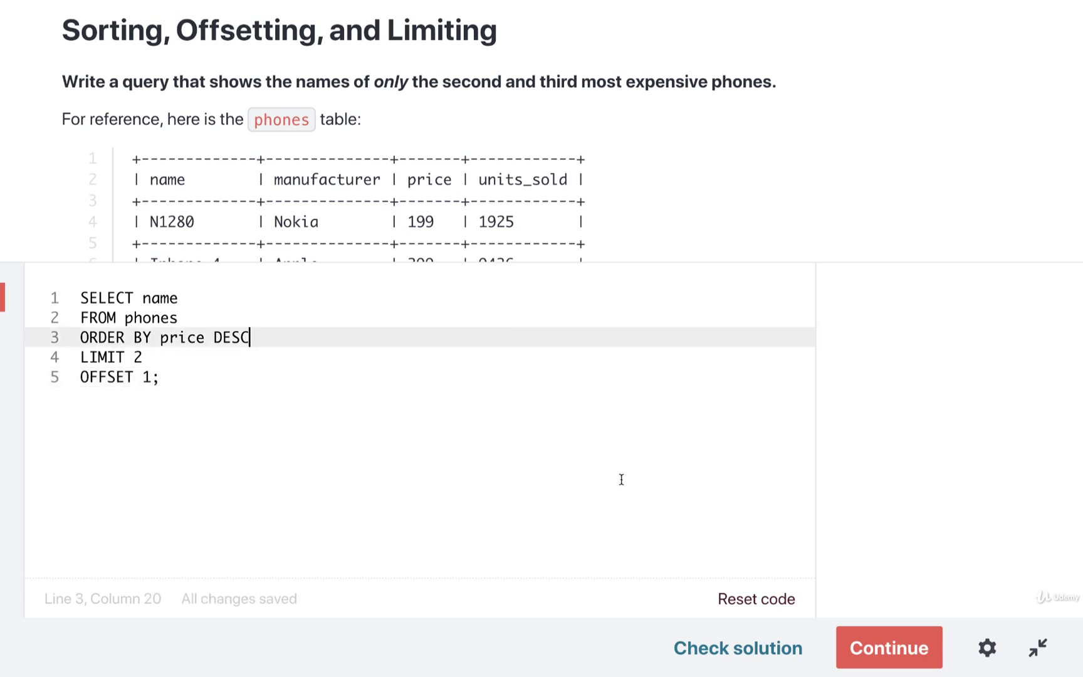
Step: Submit the query for checking and widen the results pane
click(689, 649)
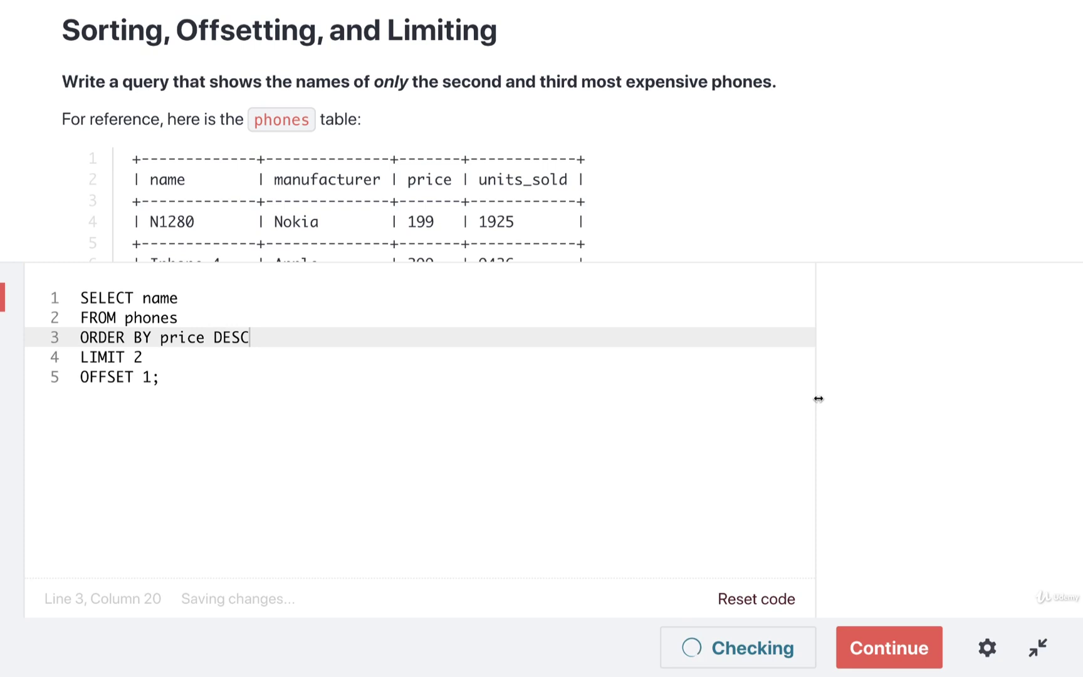
drag(817, 393, 538, 393)
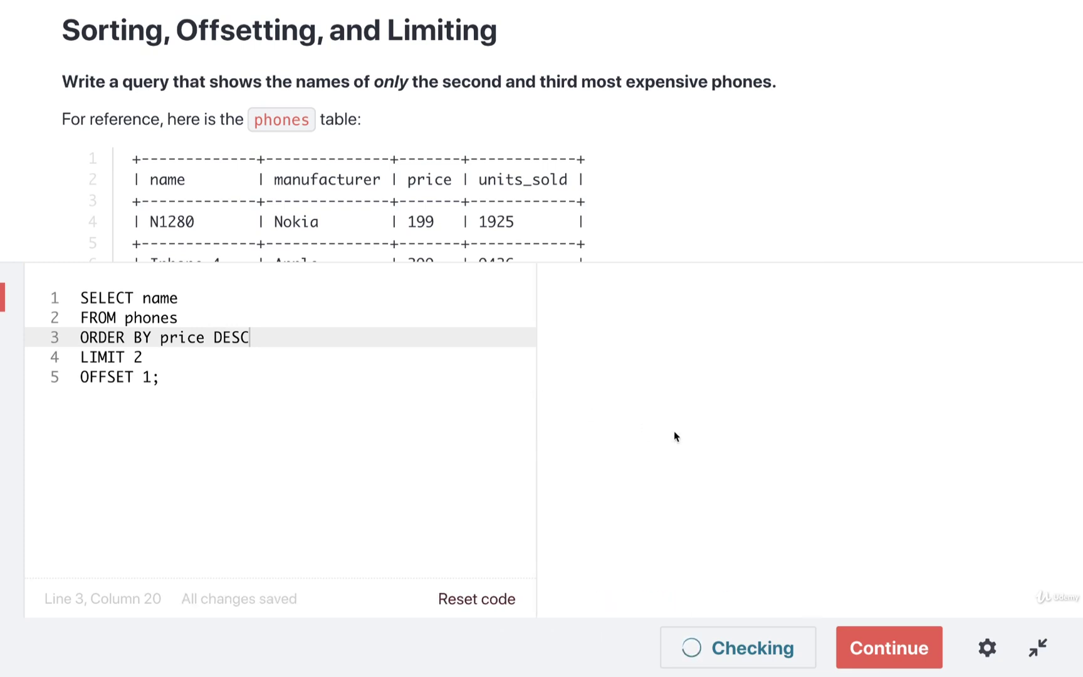